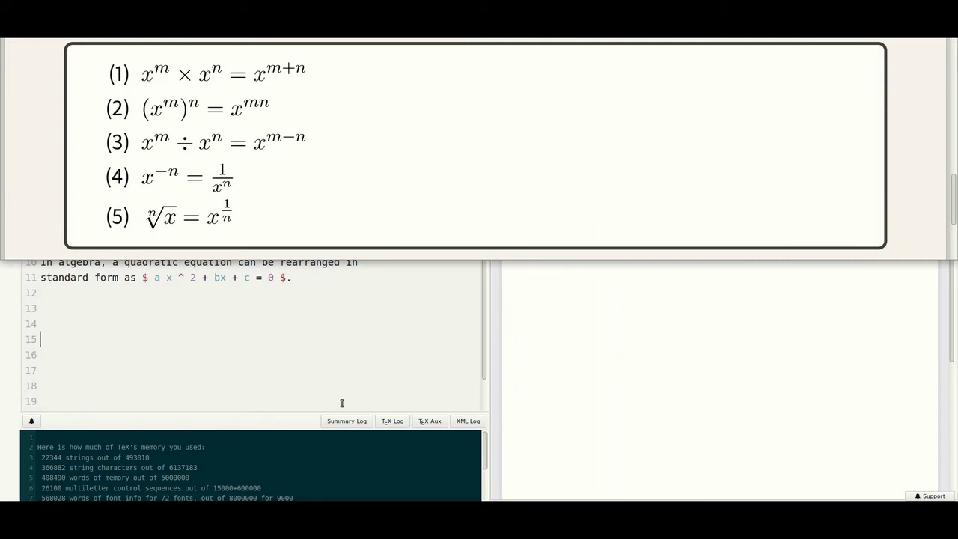
Write numbered inline equation (1) $ x ^ m \times x ^ n = x ^ {m + n} $.
{"action": "key", "text": "Down"}
{"action": "type", "text": "(1) $ $"}
{"action": "key", "text": "Left"}
{"action": "type", "text": "x "}
{"action": "type", "text": "^ m "}
{"action": "type", "text": "\\tim"}
{"action": "type", "text": "es "}
{"action": "type", "text": "x "}
{"action": "type", "text": "^ n"}
{"action": "type", "text": " = "}
{"action": "type", "text": "x "}
{"action": "type", "text": "^ {"}
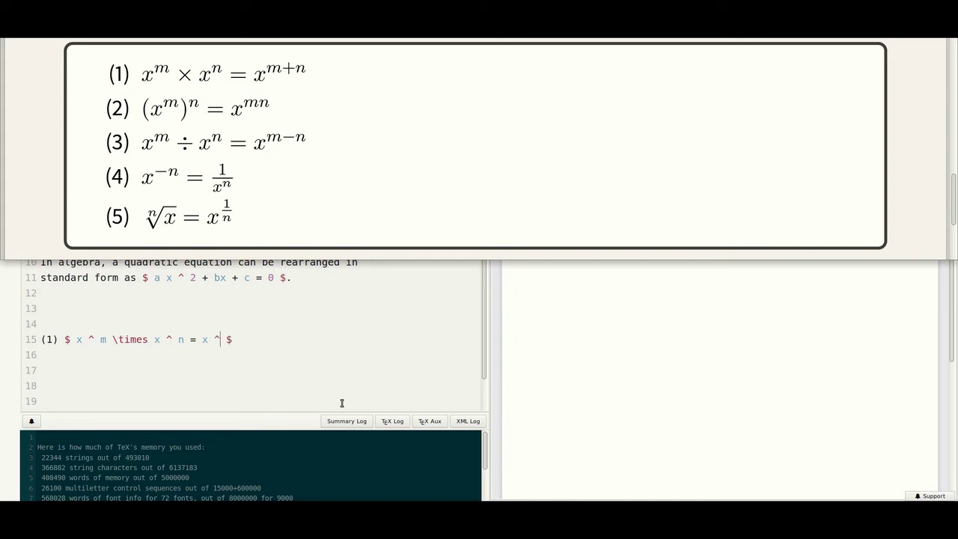
{"action": "type", "text": "m + n"}
{"action": "key", "text": "End"}
Add equation (2) $ (x ^ m) ^ n = x ^ {mn} $ on the next line.
{"action": "key", "text": "Down"}
{"action": "key", "text": "Down"}
{"action": "type", "text": "(2) $  $"}
{"action": "key", "text": "Left"}
{"action": "key", "text": "Left"}
{"action": "type", "text": "(2) $ ("}
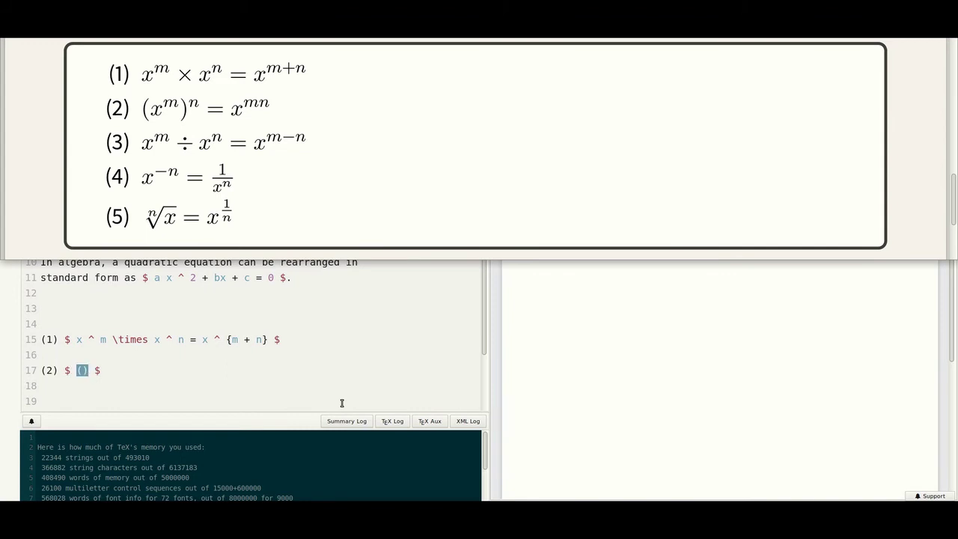
{"action": "type", "text": "x ^ m"}
{"action": "key", "text": "Right"}
{"action": "type", "text": "^ n = x ^ {mn"}
{"action": "key", "text": "End"}
{"action": "key", "text": "Down"}
{"action": "key", "text": "Down"}
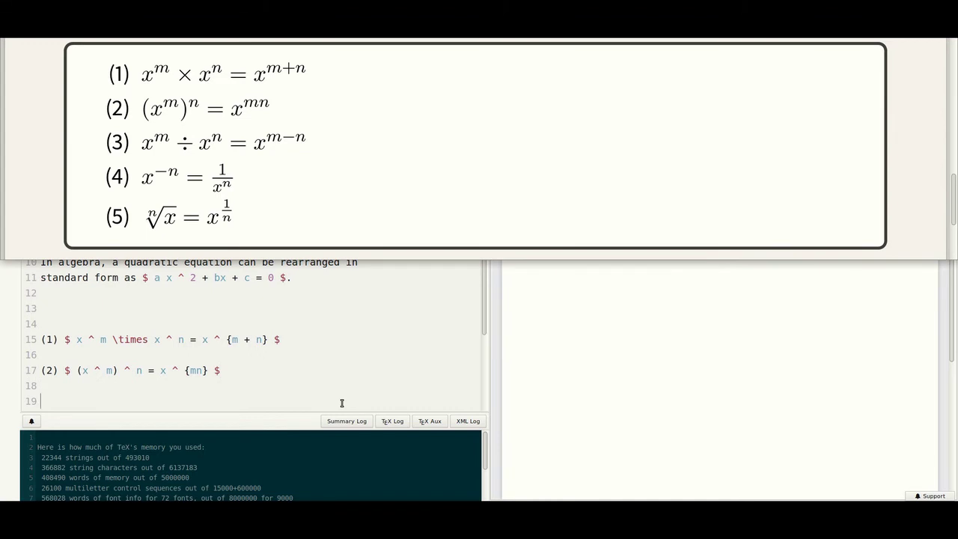
Write the label (3) followed by inline math beginning with x.
{"action": "type", "text": "()"}
{"action": "key", "text": "Left"}
{"action": "type", "text": "3"}
{"action": "key", "text": "Right"}
{"action": "type", "text": "x"}
{"action": "key", "text": "Left"}
{"action": "key", "text": "Left"}
{"action": "type", "text": "$"}
{"action": "key", "text": "Right"}
{"action": "key", "text": "Right"}
{"action": "type", "text": "$"}
{"action": "key", "text": "Left"}
{"action": "key", "text": "Left"}
Complete x^m \div x^n = x^{m -n} and begin line (4) with $ x.
{"action": "type", "text": "^ m \\div x ^ n = "}
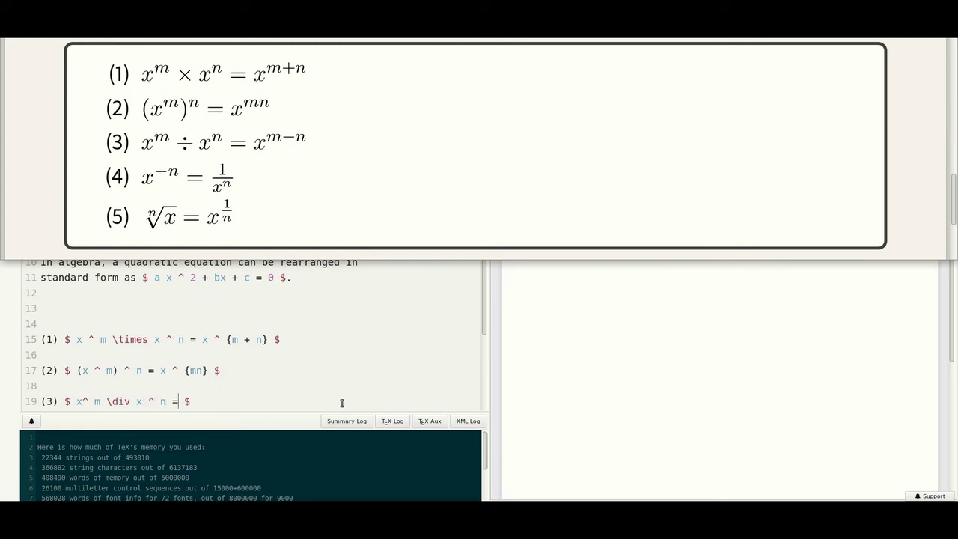
{"action": "type", "text": "x ^ {m -n"}
{"action": "key", "text": "End"}
{"action": "key", "text": "Return"}
{"action": "key", "text": "Return"}
{"action": "key", "text": "Return"}
{"action": "type", "text": "(4) $  "}
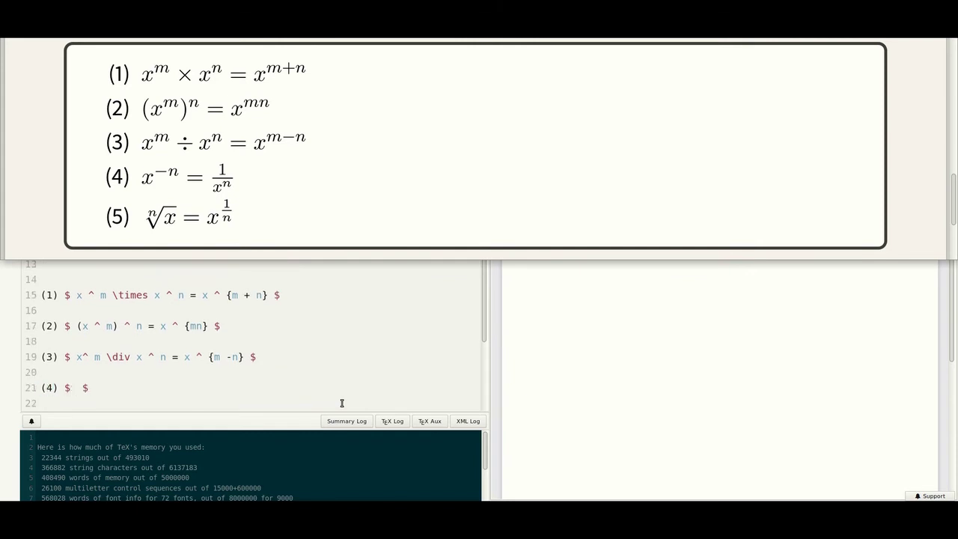
{"action": "type", "text": "x "}
{"action": "type", "text": "%"}
Finish equation (4) as $ x ^ {-n} = \frac{1}{x ^ n} $.
{"action": "key", "text": "BackSpace"}
{"action": "type", "text": "^ "}
{"action": "type", "text": "{-n} "}
{"action": "type", "text": "= "}
{"action": "type", "text": "\frac{"}
{"action": "type", "text": "}{"}
{"action": "type", "text": "1"}
{"action": "key", "text": "Right"}
{"action": "key", "text": "Right"}
{"action": "type", "text": "x "}
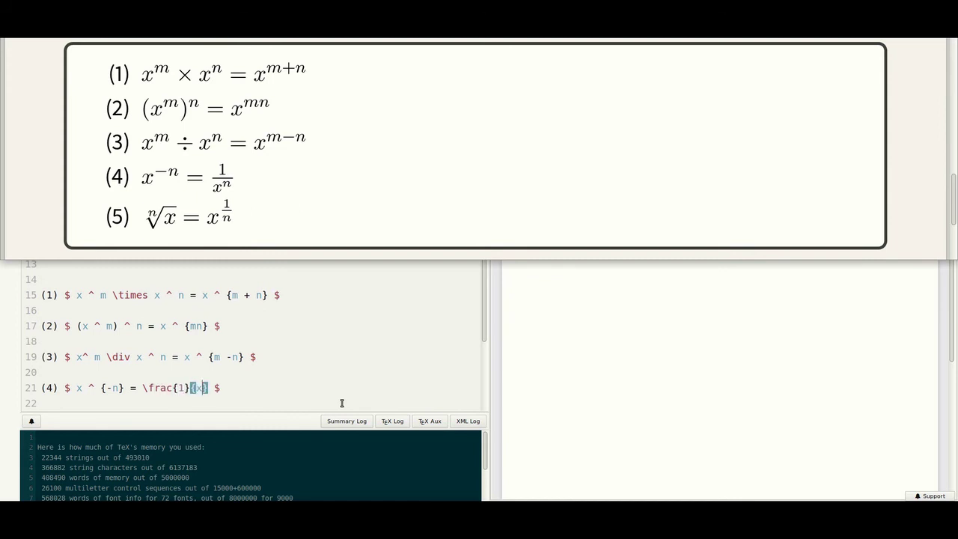
{"action": "type", "text": "^ n"}
{"action": "key", "text": "End"}
Add equation (5) $ \sqrt[n]{x} = x ^ {\frac{1}{n}} $ on a new line.
{"action": "key", "text": "Return"}
{"action": "key", "text": "Return"}
{"action": "type", "text": "("}
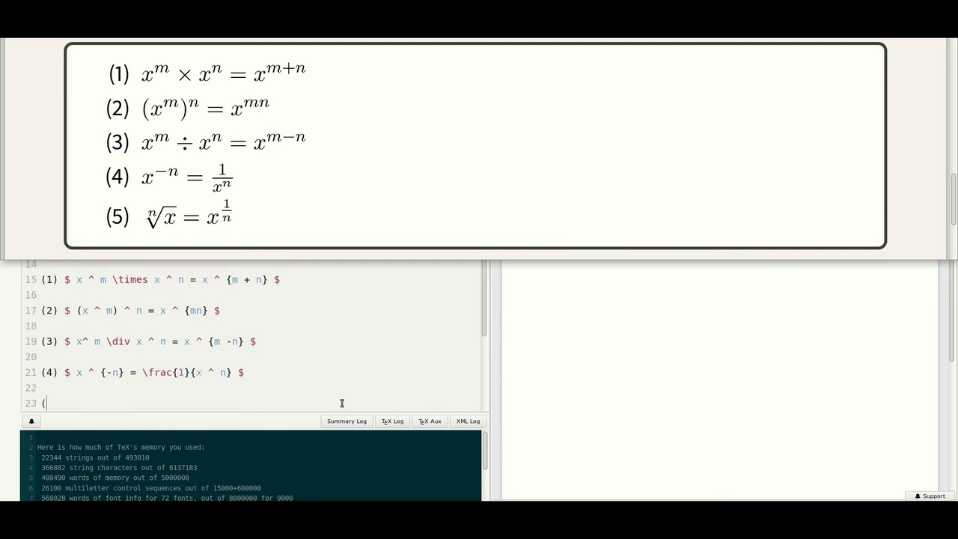
{"action": "type", "text": "5) $ $"}
{"action": "key", "text": "Left"}
{"action": "type", "text": "\\sqrt[n]"}
{"action": "key", "text": "Left"}
{"action": "type", "text": "{"}
{"action": "type", "text": "x} "}
{"action": "type", "text": "= x"}
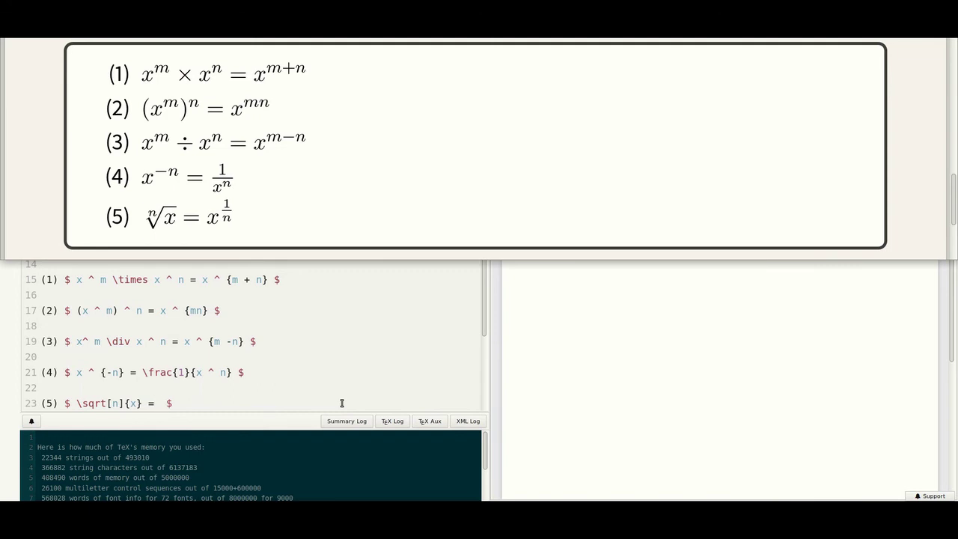
{"action": "type", "text": " ^ {\f"}
{"action": "type", "text": "rac{1}{n}"}
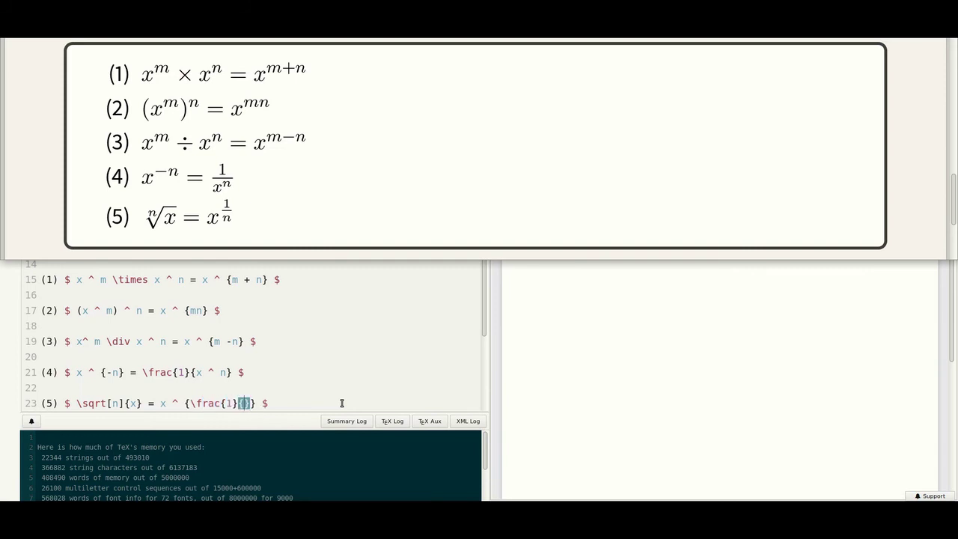
{"action": "key", "text": "End"}
{"action": "key", "text": "Return"}
{"action": "key", "text": "Return"}
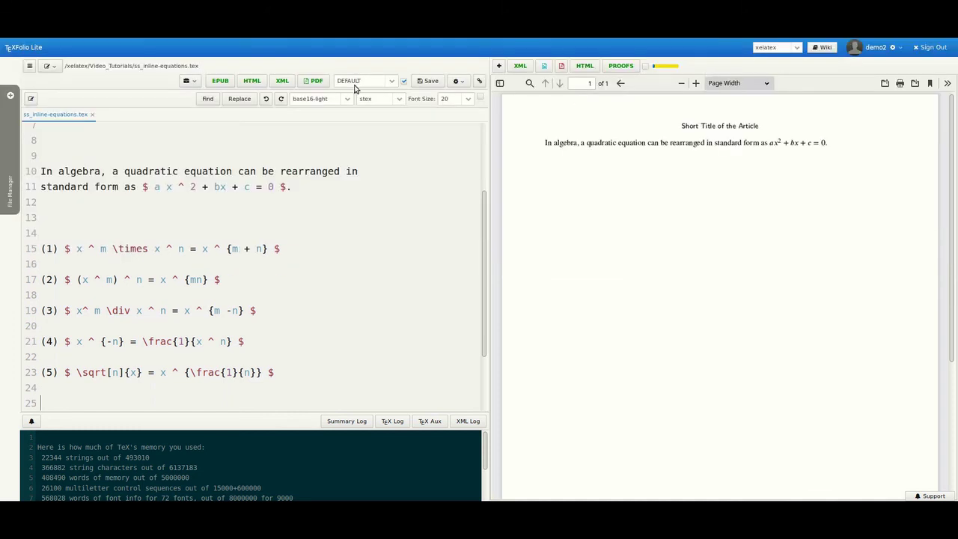
Compile the document to PDF and view the preview expanded and zoomed in.
{"action": "left_click", "coordinate": [313, 81]}
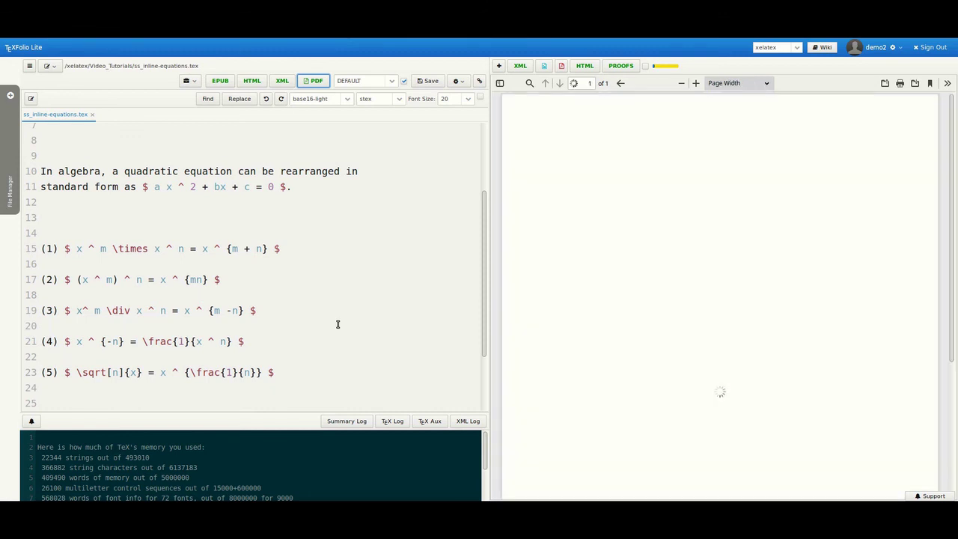
{"action": "left_click", "coordinate": [498, 66]}
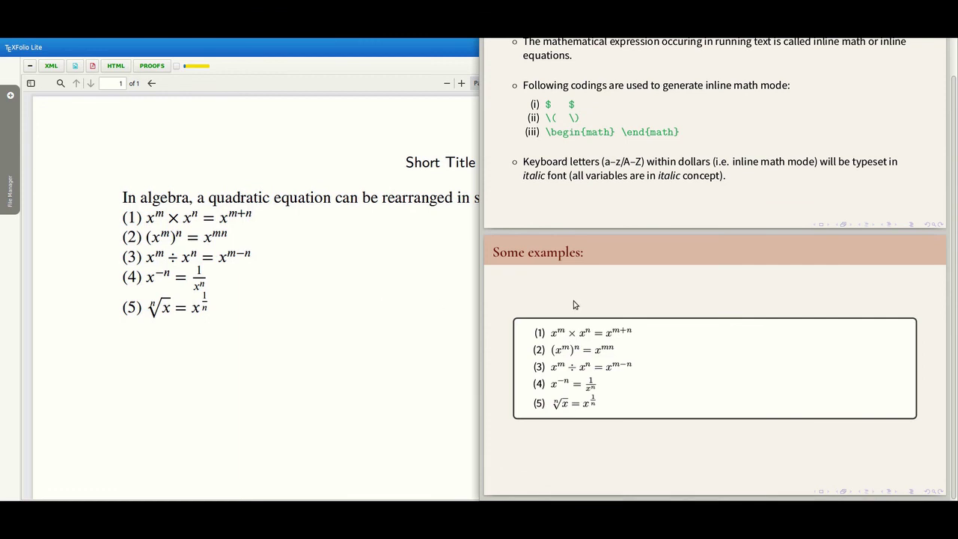
{"action": "left_click", "coordinate": [461, 83]}
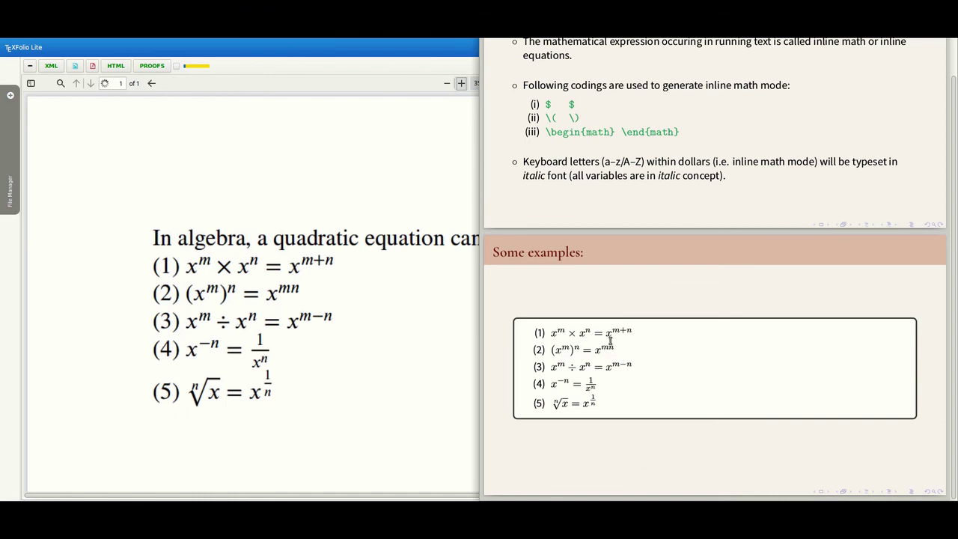
{"action": "scroll", "coordinate": [610, 341], "scroll_direction": "down", "scroll_amount": 5}
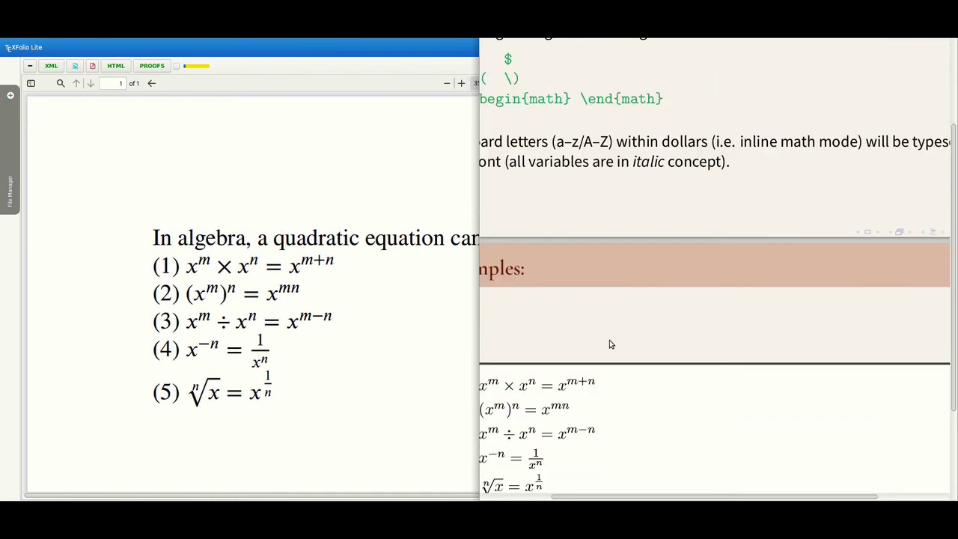
{"action": "scroll", "coordinate": [610, 340], "scroll_direction": "up", "scroll_amount": 1}
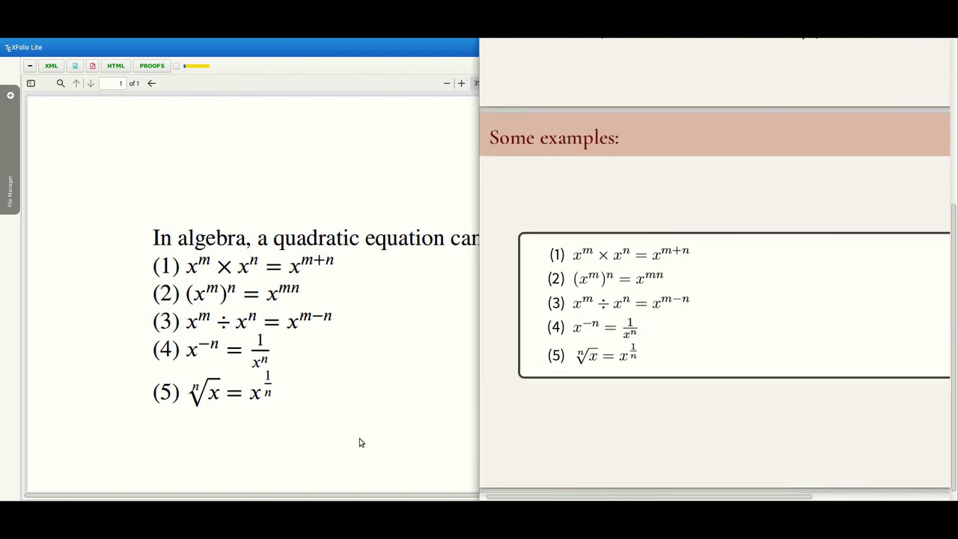